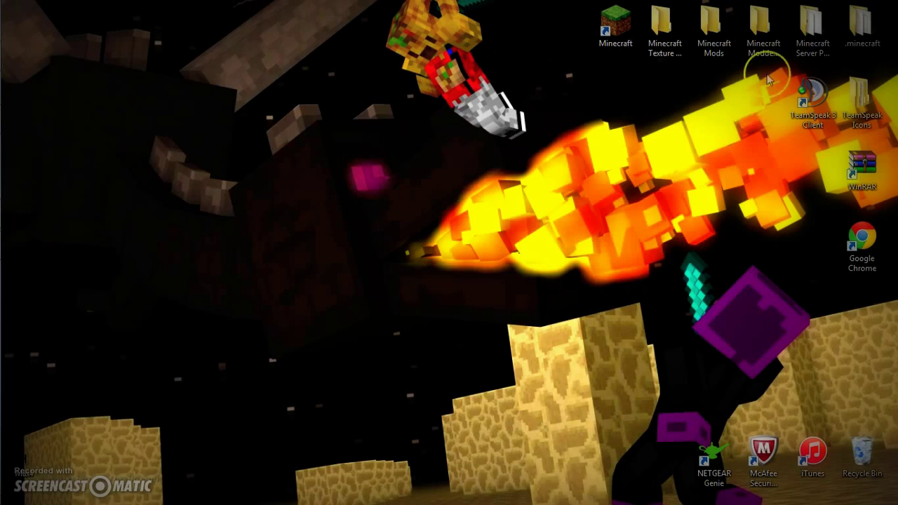
- Switch to Chrome and download the 244 Free Applications icons pack from the TeamSpeak addon page
mouse_move(771, 70)
mouse_down()
mouse_move(781, 180)
mouse_move(878, 149)
mouse_move(832, 149)
mouse_move(785, 116)
mouse_move(771, 76)
mouse_up()
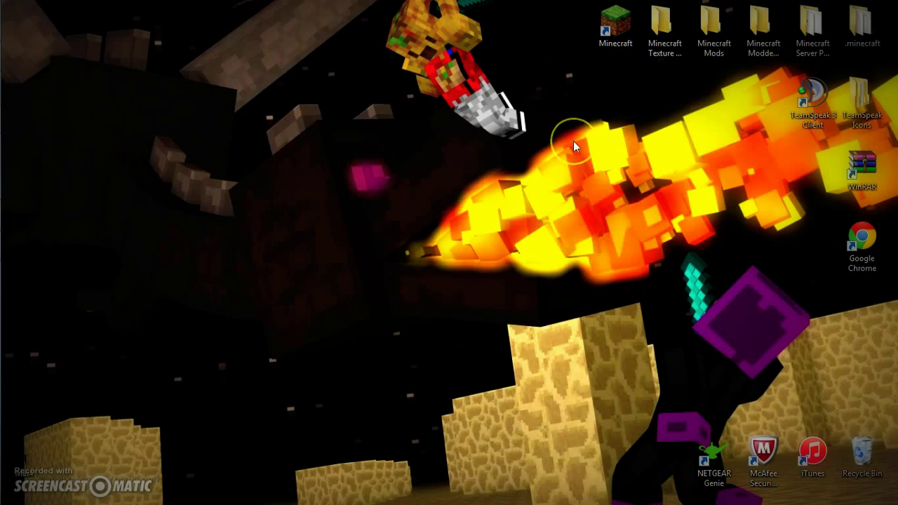
mouse_move(1, 281)
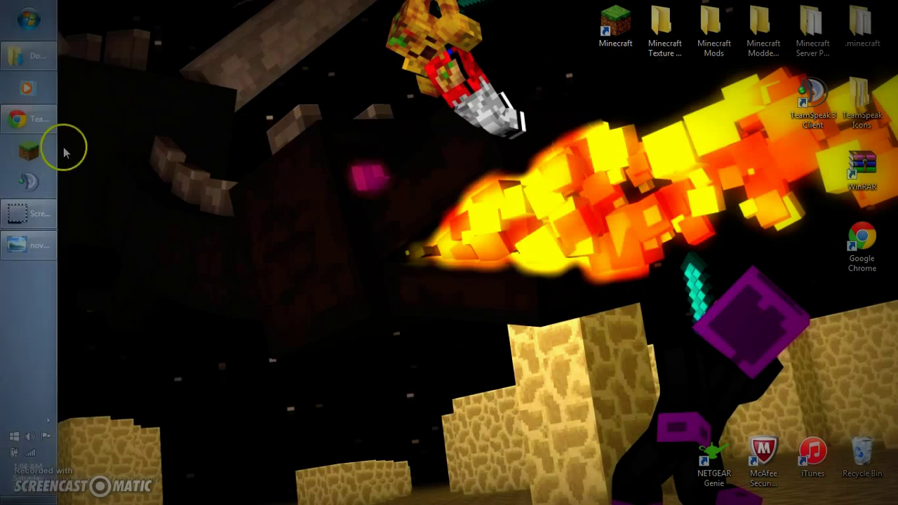
click(45, 116)
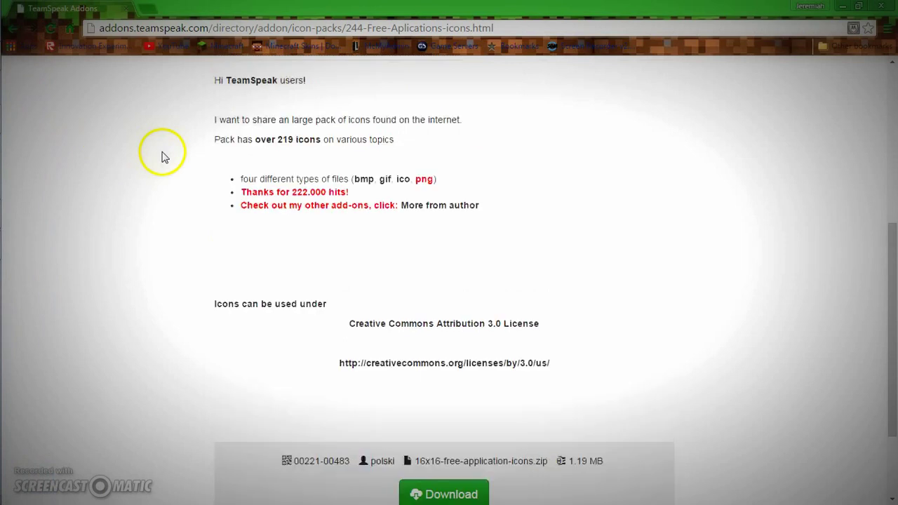
scroll(163, 157, up, 5)
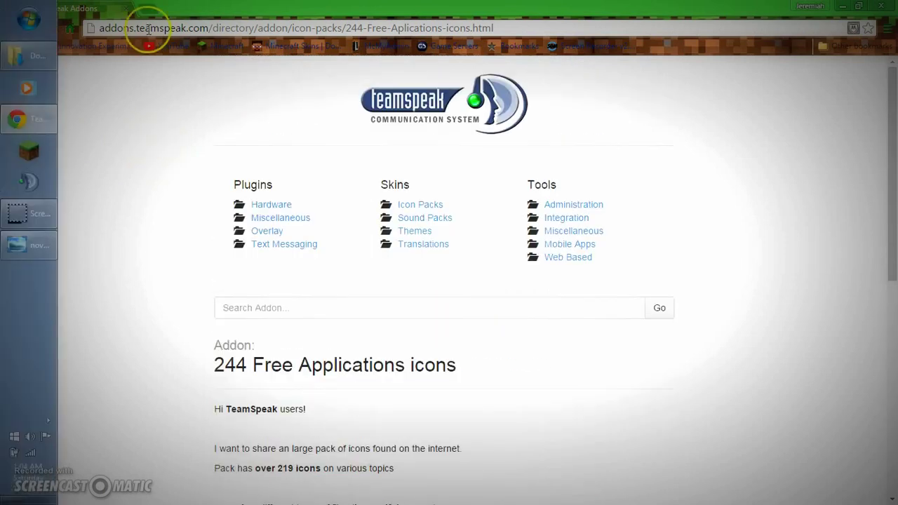
scroll(287, 297, down, 4)
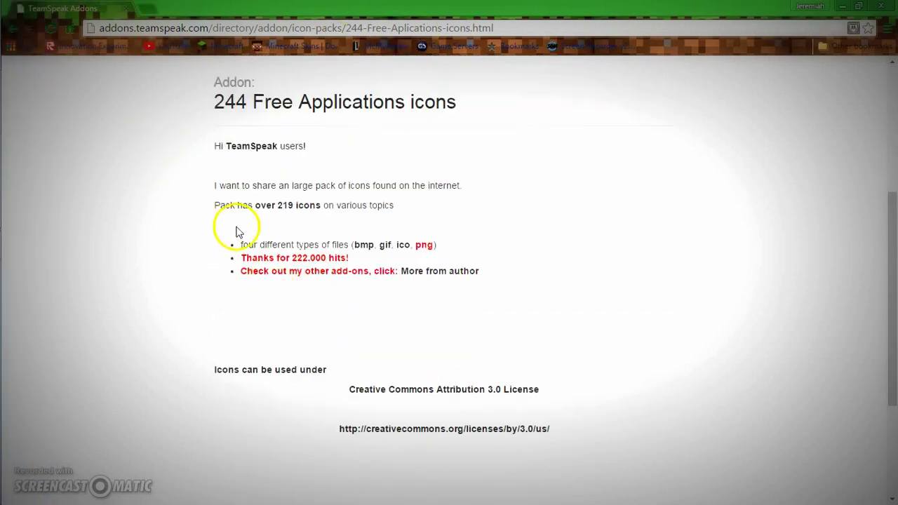
scroll(180, 253, up, 4)
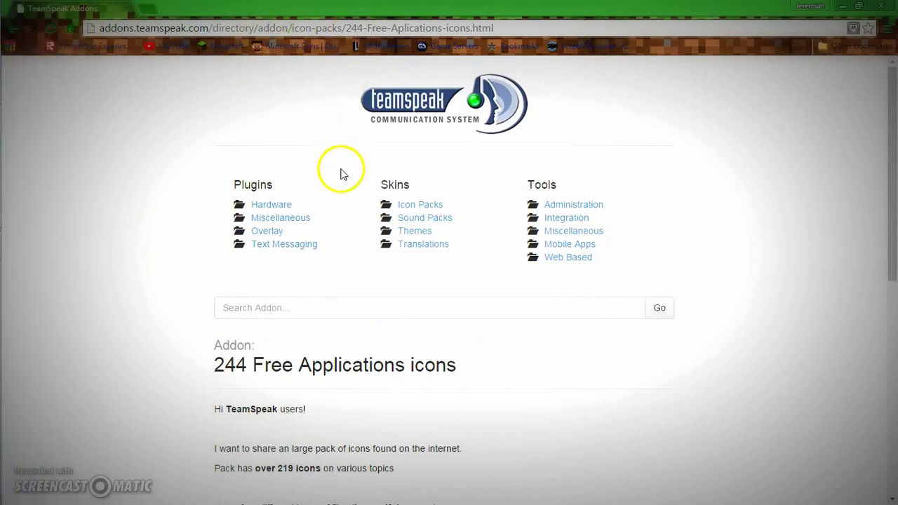
scroll(340, 173, down, 5)
scroll(241, 255, down, 2)
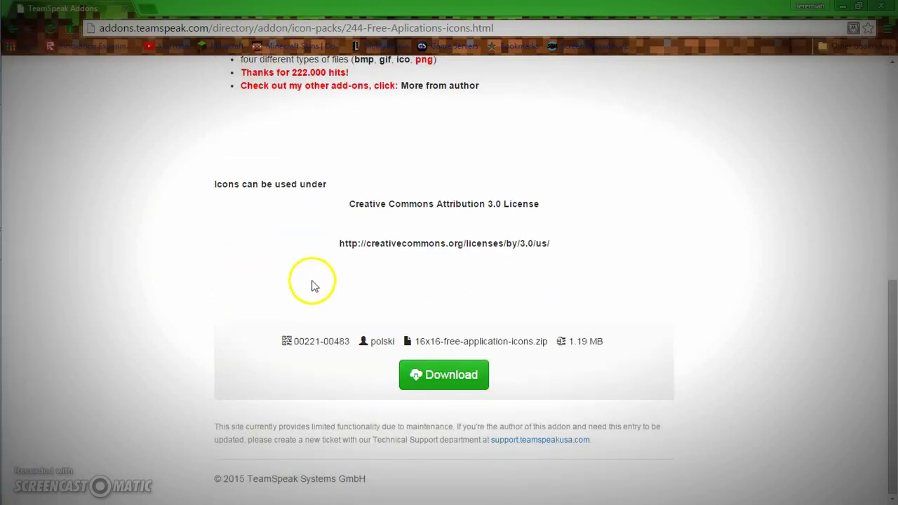
click(447, 377)
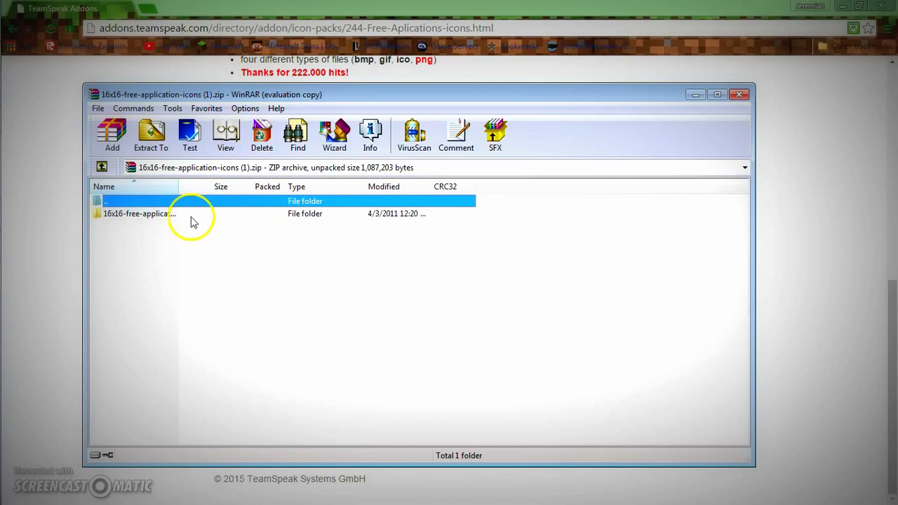
- Open the png folder inside the downloaded icon archive and select its 16x16 folder
double_click(192, 218)
click(192, 217)
click(180, 253)
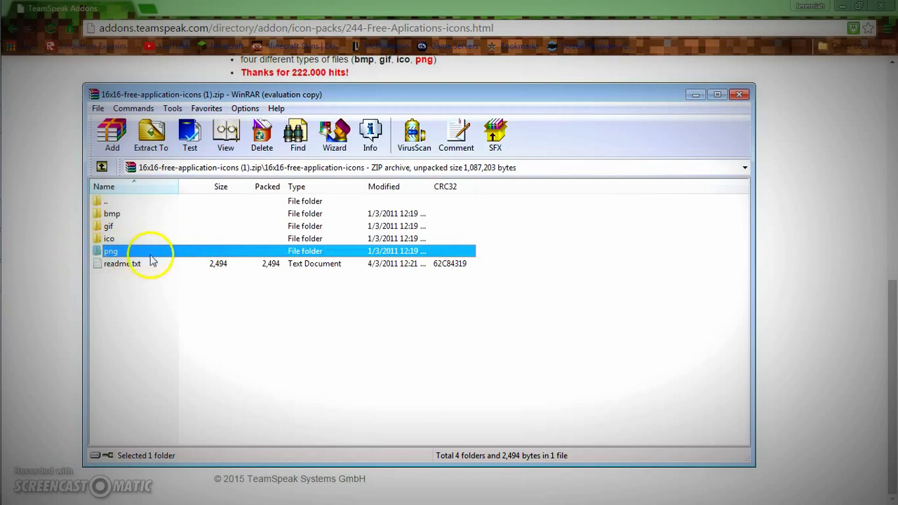
double_click(151, 255)
click(144, 214)
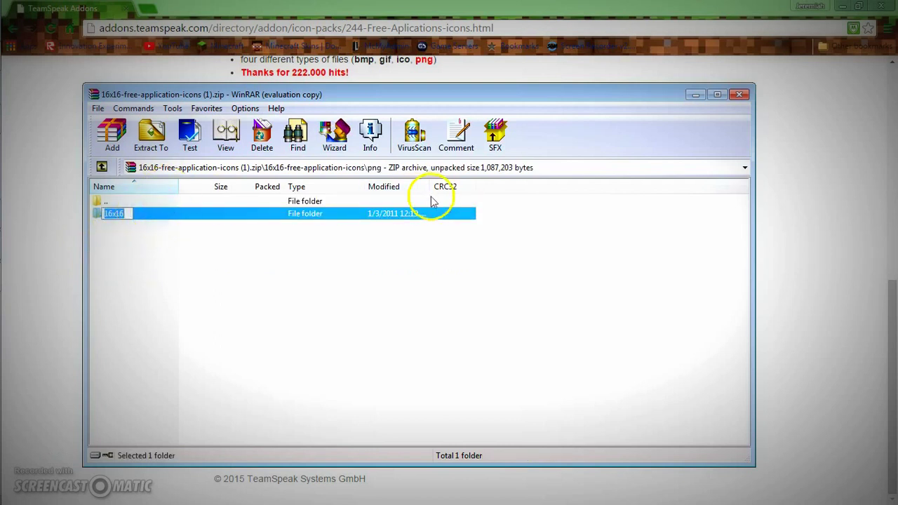
- Extract the selected 16x16 folder from the archive to the Documents library
click(151, 135)
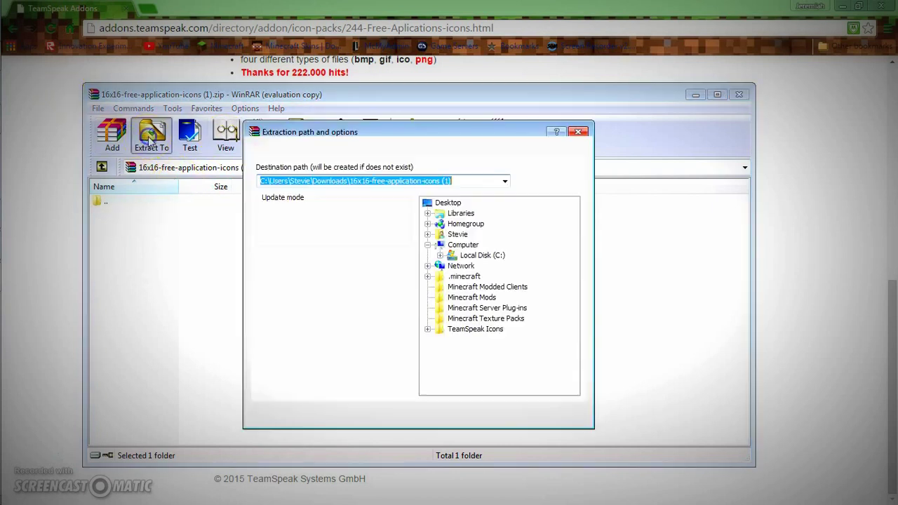
click(428, 213)
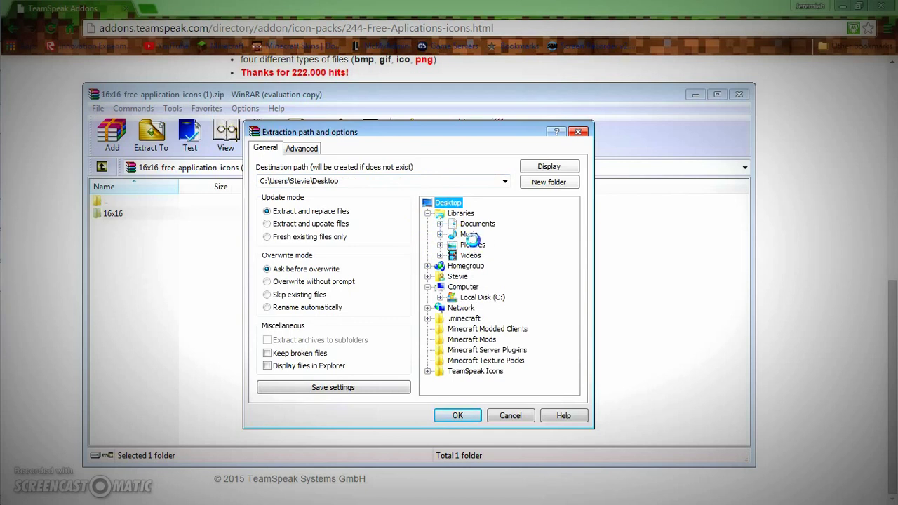
click(474, 224)
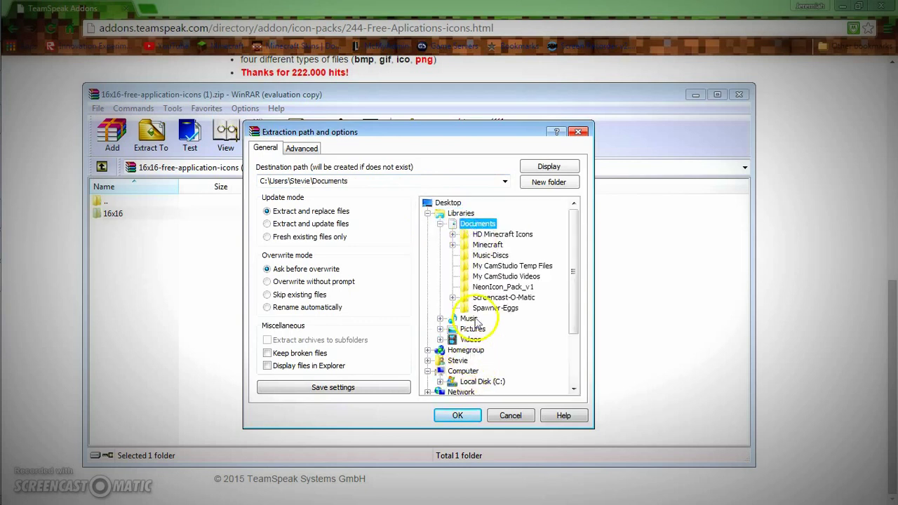
click(460, 416)
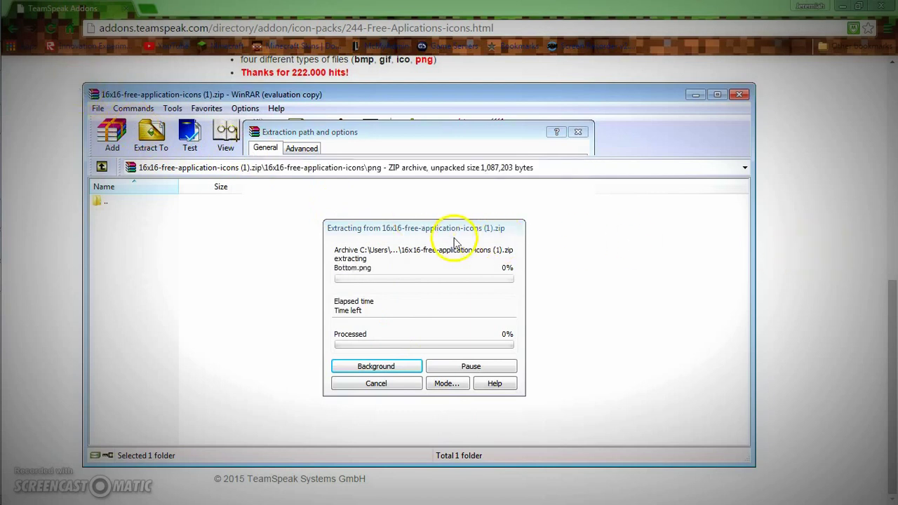
drag(463, 234, 320, 231)
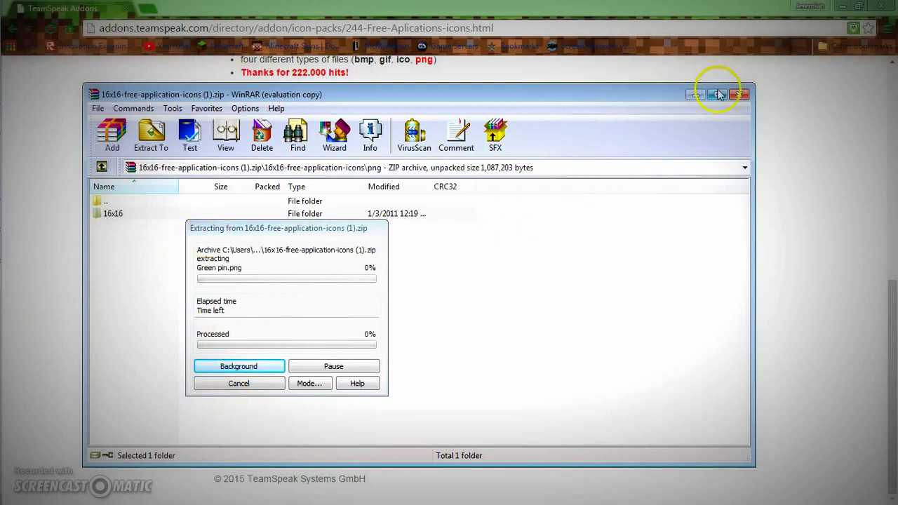
- Minimize the browser and the WinRAR archive window to clear the desktop
click(840, 9)
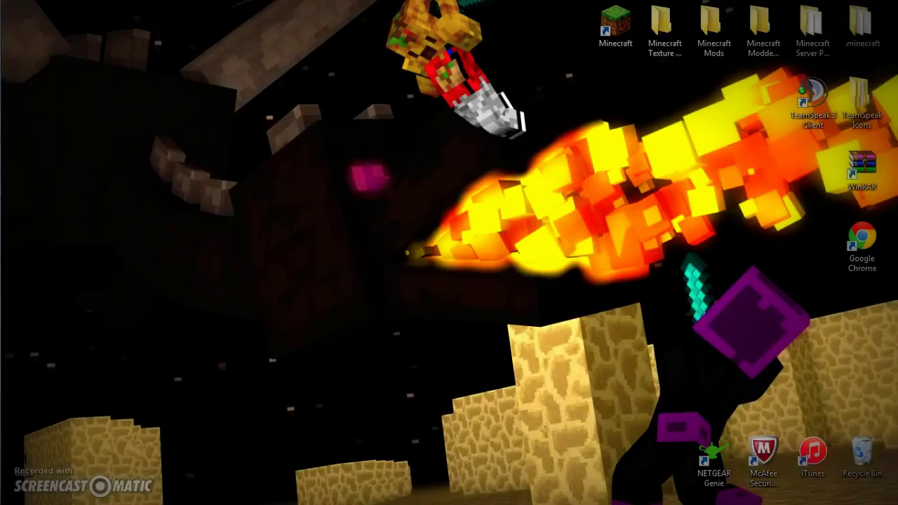
mouse_move(4, 168)
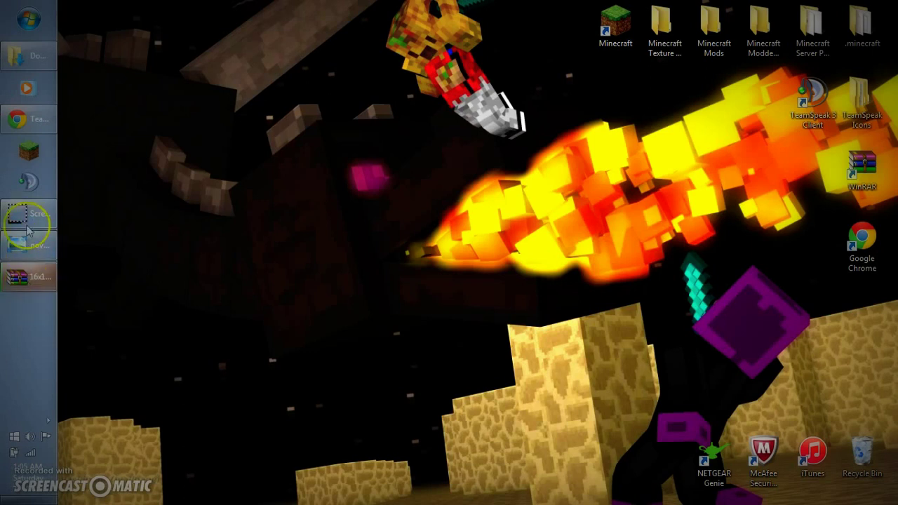
mouse_move(19, 136)
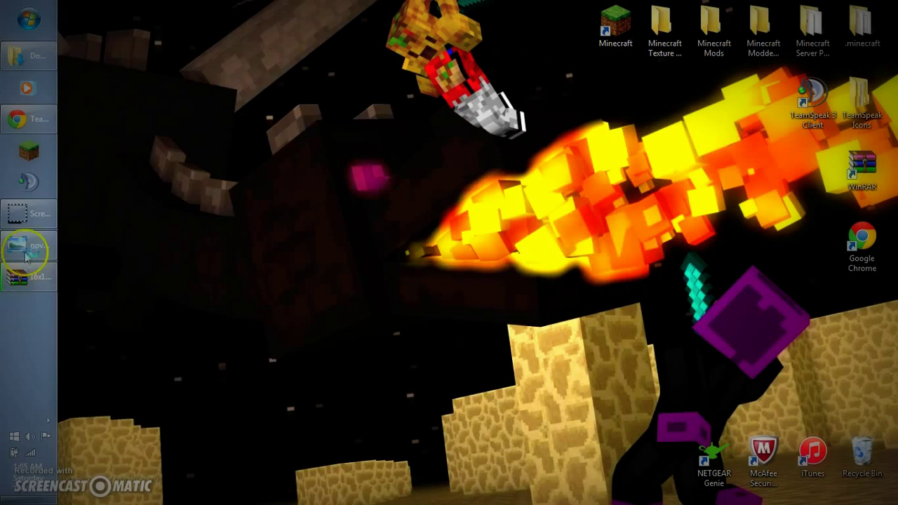
click(23, 277)
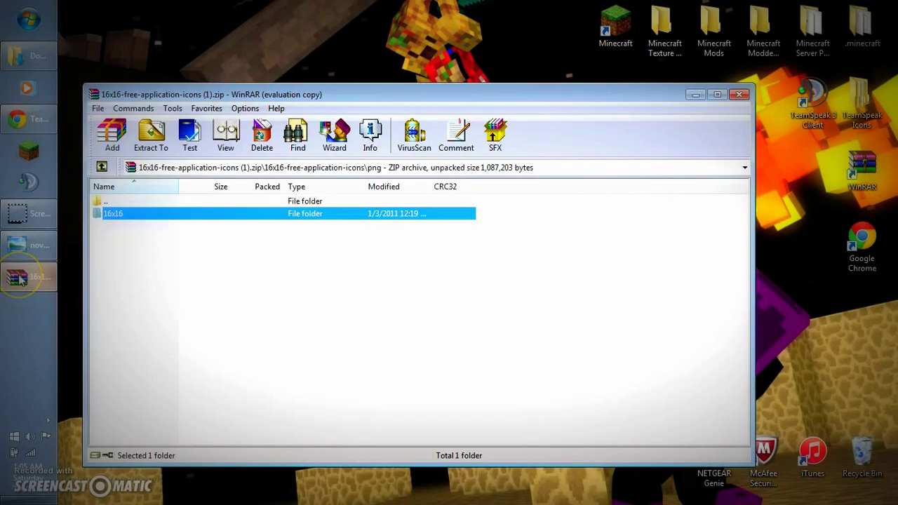
click(22, 277)
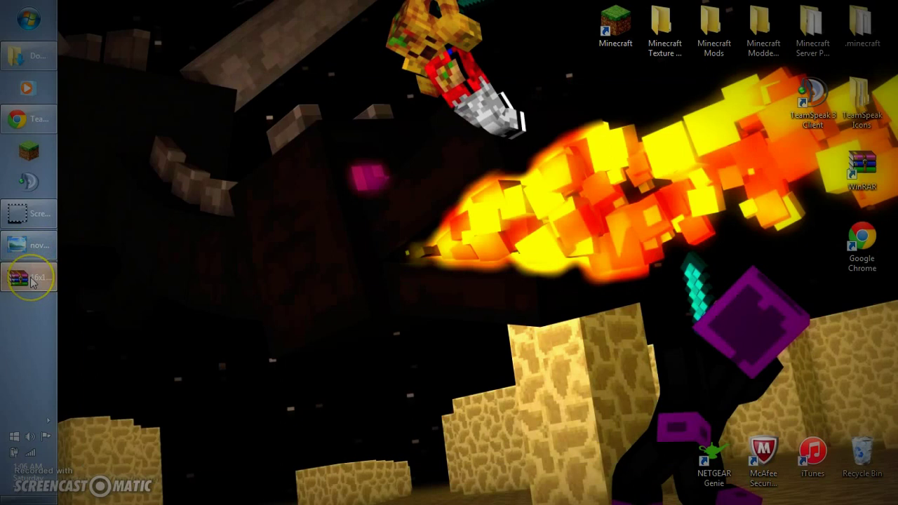
click(31, 281)
click(31, 280)
- Switch to TeamSpeak 3 and connect to the bookmarked Taco Gaming server
mouse_move(59, 257)
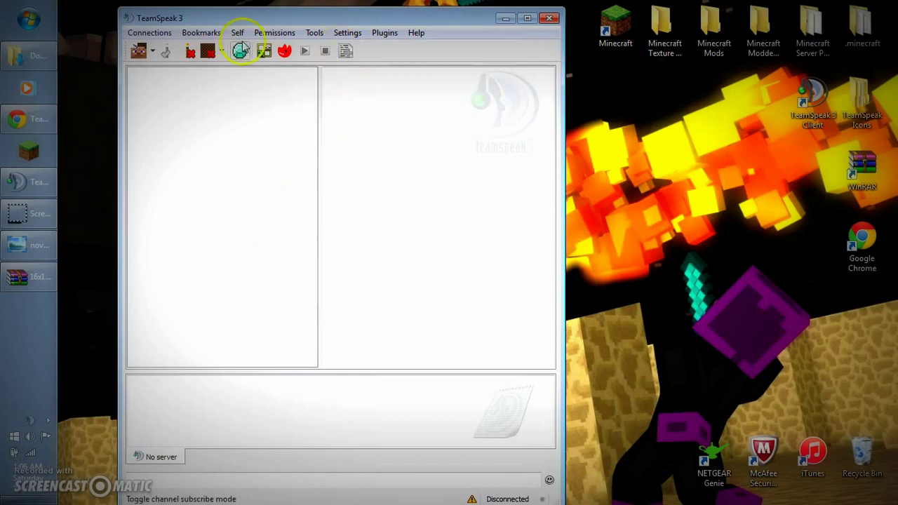
click(279, 33)
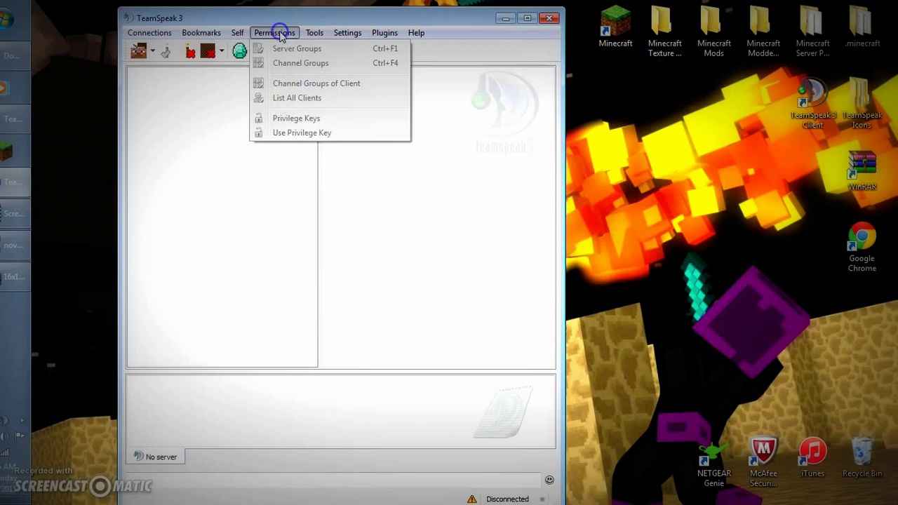
mouse_move(201, 33)
click(210, 114)
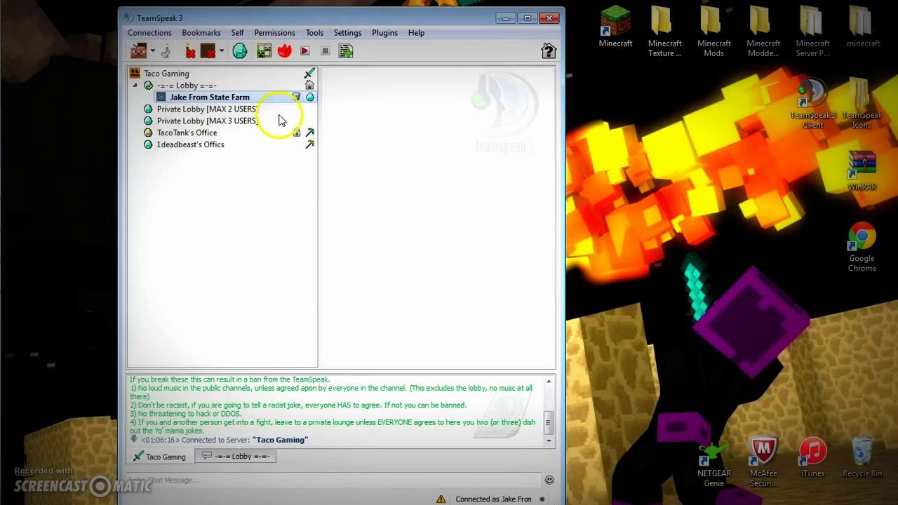
- Examine the icons shown beside the server name, the connected client and the office channels
click(310, 73)
click(306, 97)
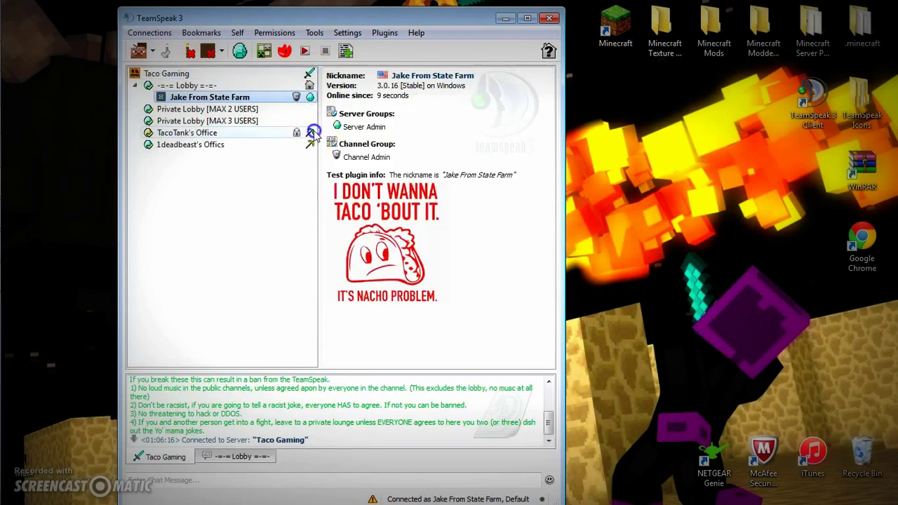
click(309, 144)
click(309, 74)
click(307, 97)
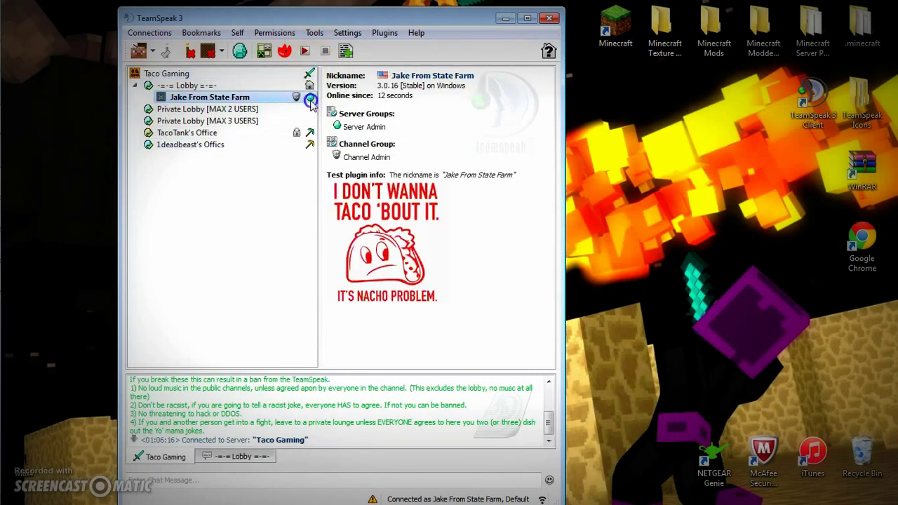
click(309, 133)
click(309, 143)
click(308, 132)
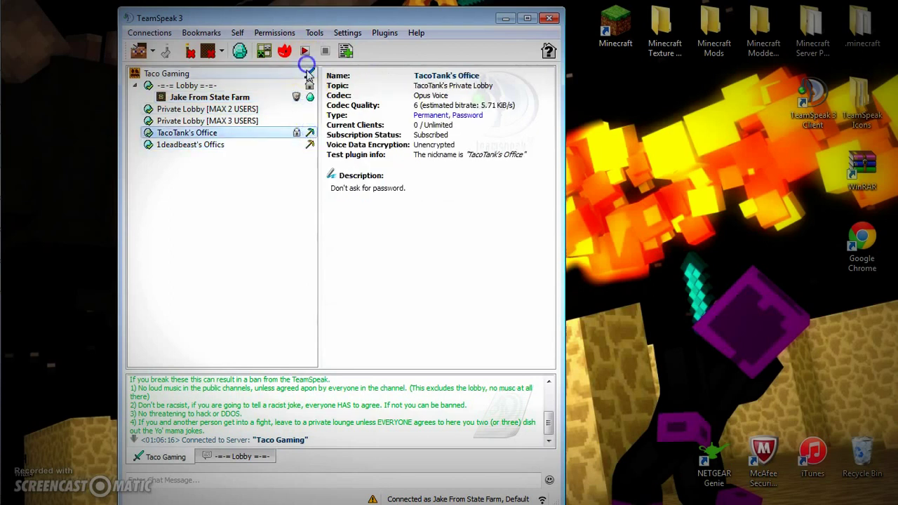
click(310, 74)
click(308, 134)
- Open the icon editor for the TacoTank's Office channel and place the Icons window beside the channel settings
right_click(302, 133)
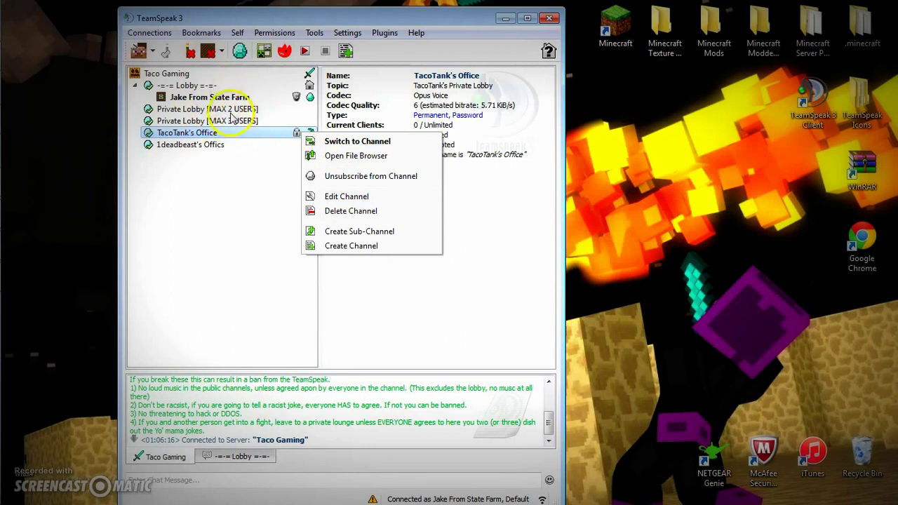
click(319, 196)
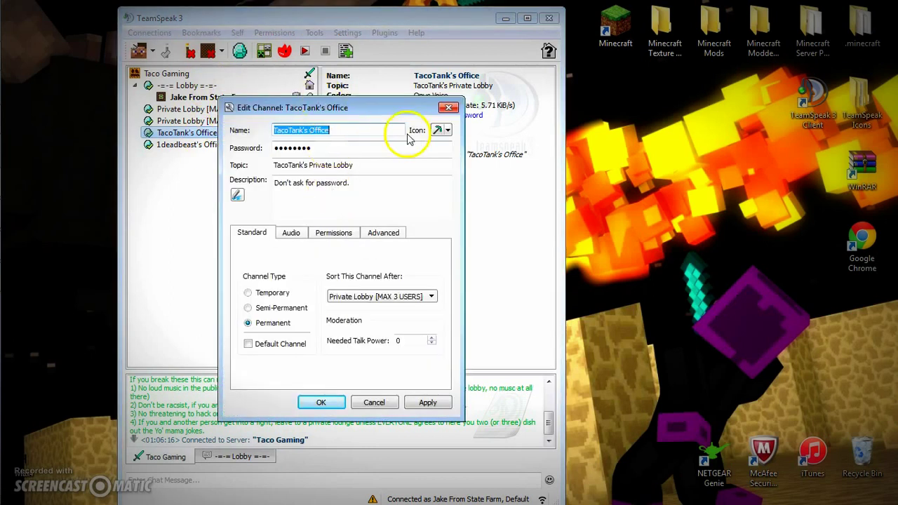
click(446, 130)
click(447, 146)
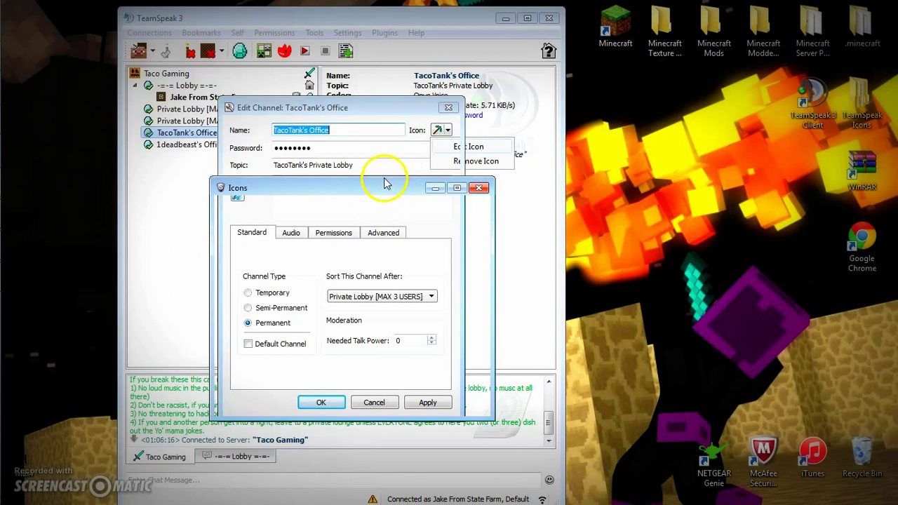
drag(383, 176, 742, 101)
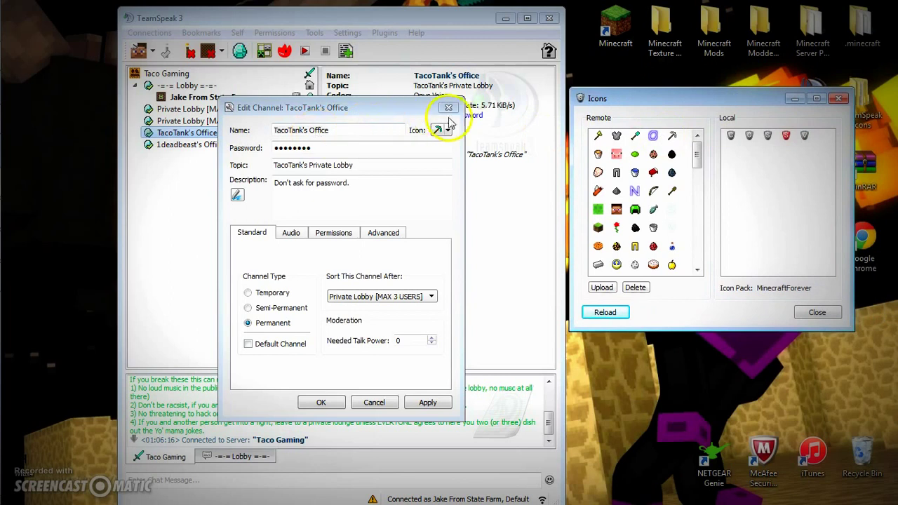
- Start an icon upload to the server and open the 16x16 folder in the Documents library
click(597, 289)
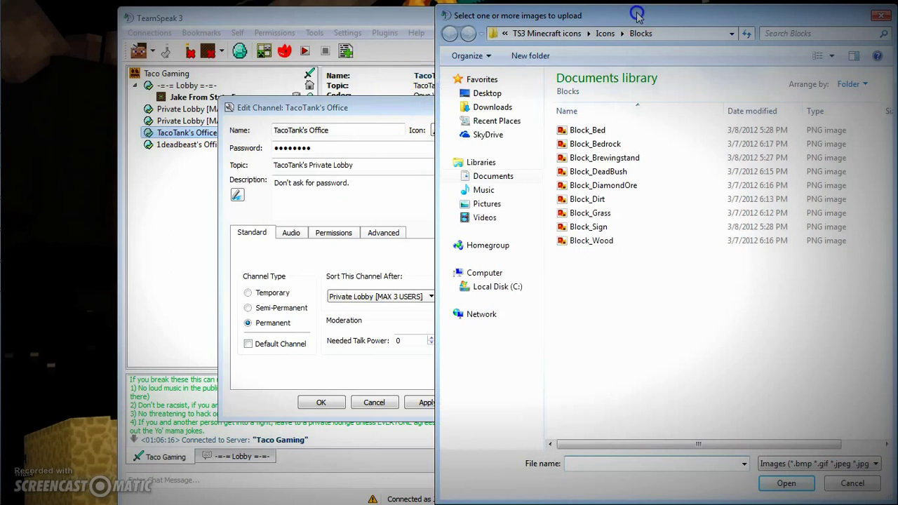
drag(637, 14, 435, 15)
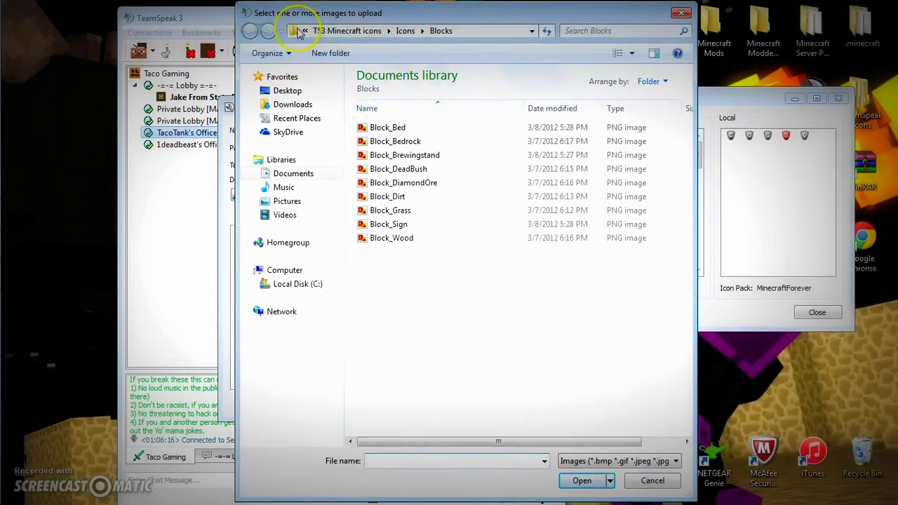
click(288, 175)
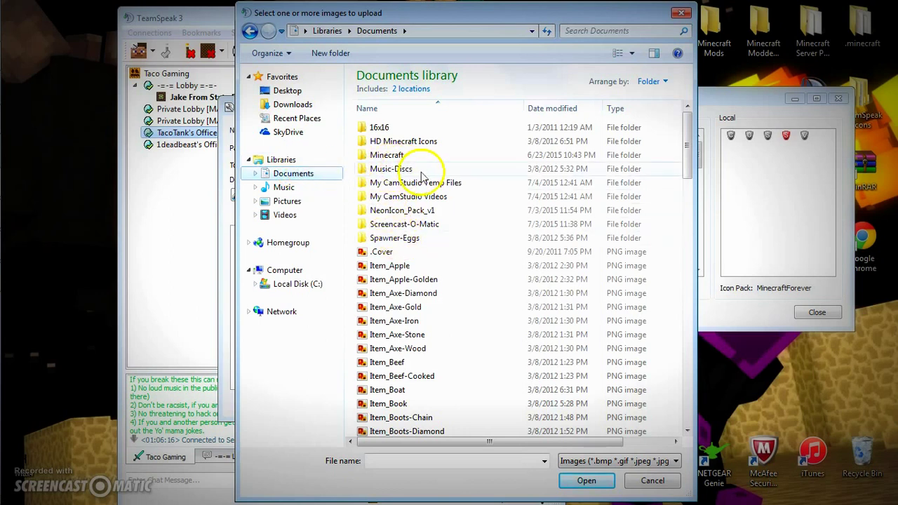
drag(686, 150, 717, 418)
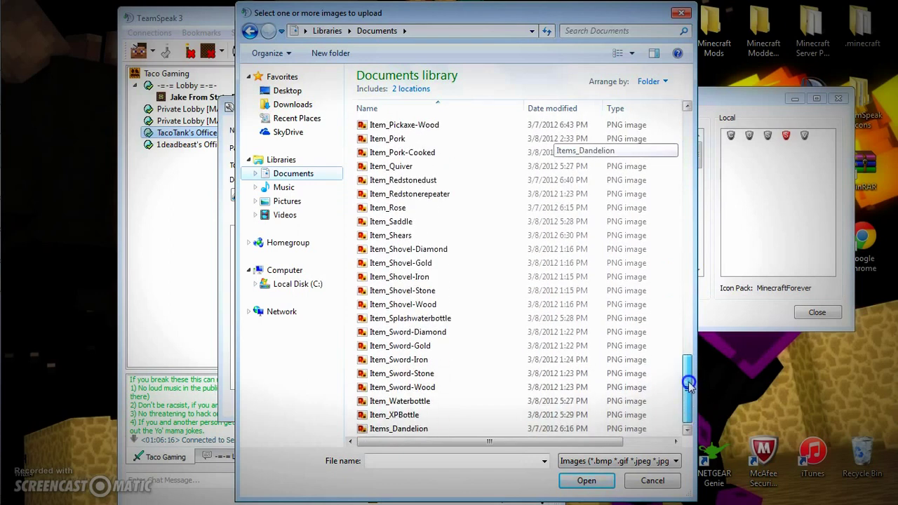
drag(689, 383, 676, 124)
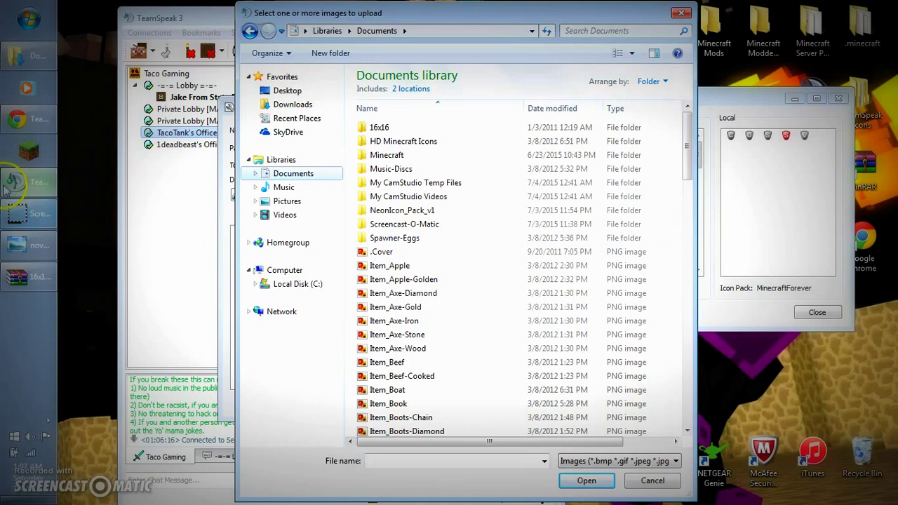
mouse_move(16, 126)
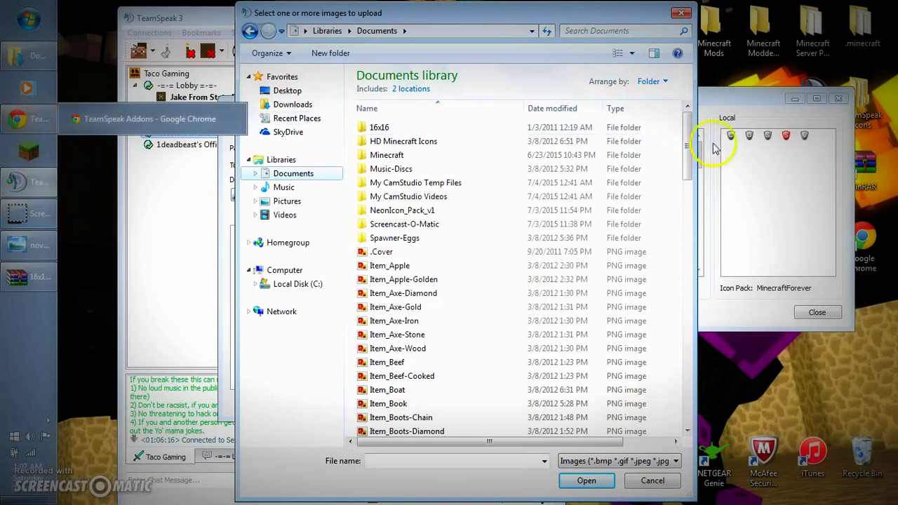
click(517, 125)
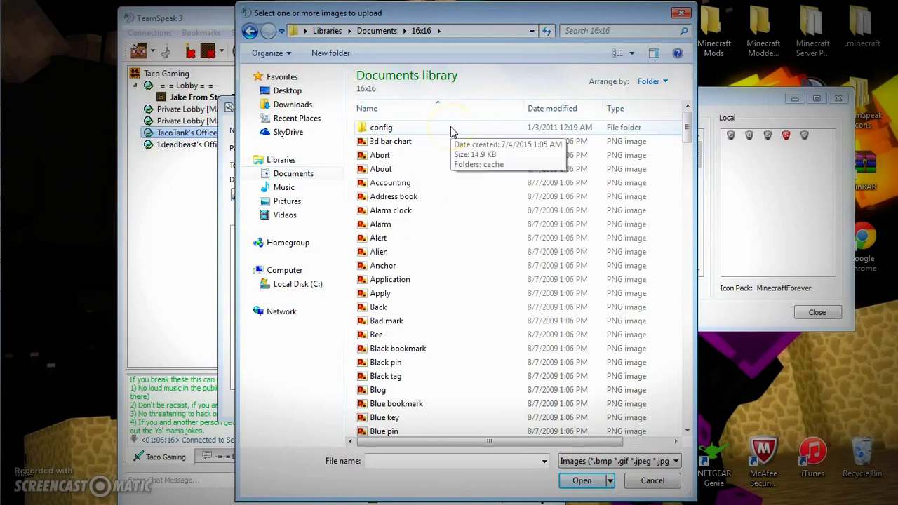
- Select all the PNG images in the 16x16 folder, from 3d bar chart to the end of the list, and upload them
drag(352, 136, 639, 474)
scroll(439, 279, down, 1)
scroll(439, 278, down, 20)
scroll(441, 281, down, 12)
click(580, 482)
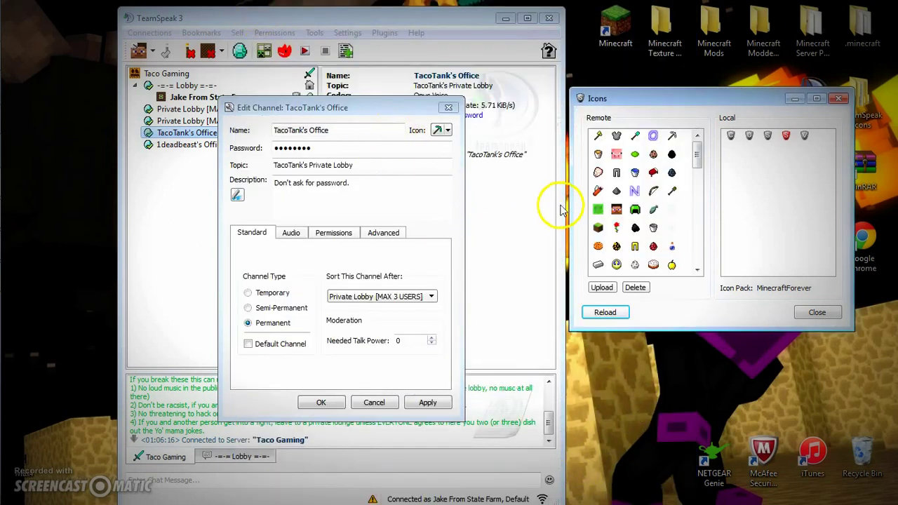
- Choose the yellow-and-black radiation symbol from the remote icons as the icon for the TacoTank's Office channel
drag(681, 100, 488, 112)
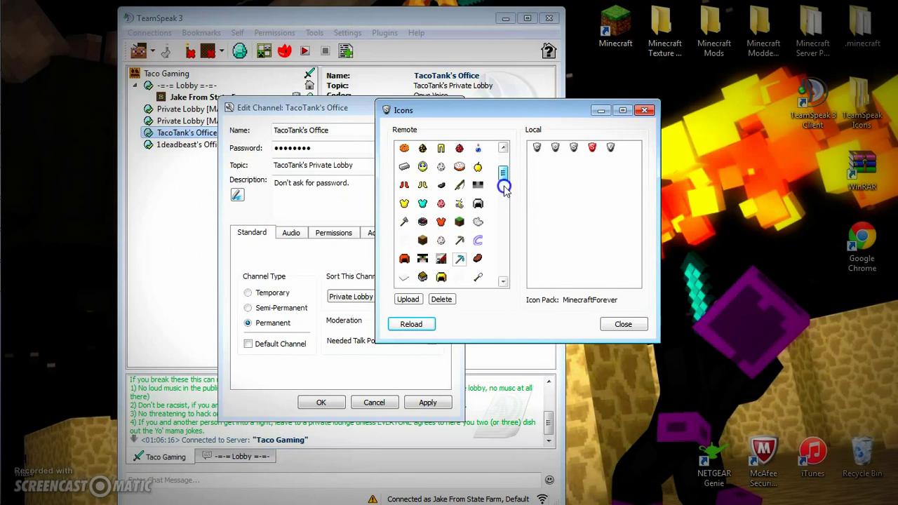
click(503, 187)
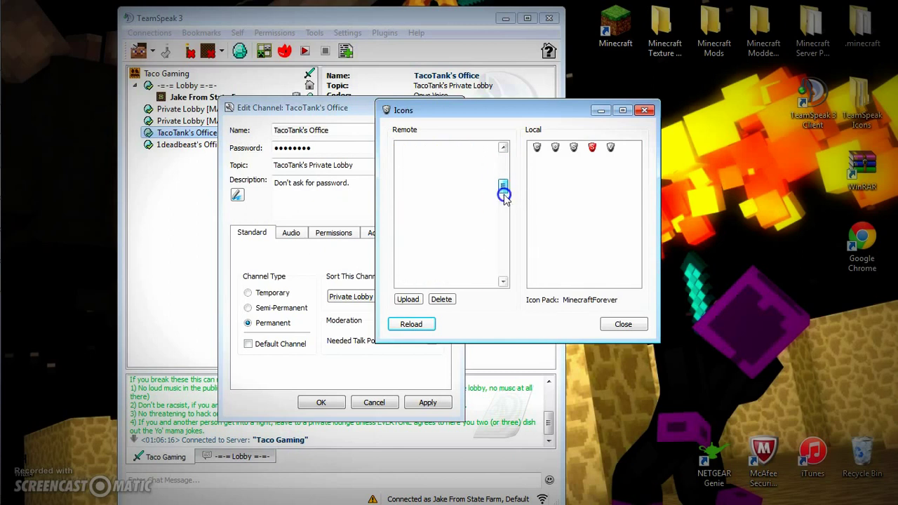
click(503, 201)
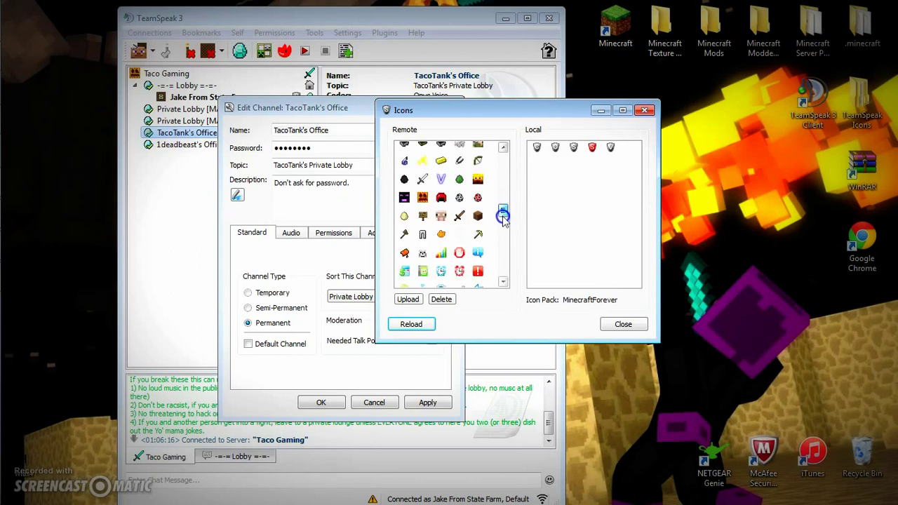
click(502, 218)
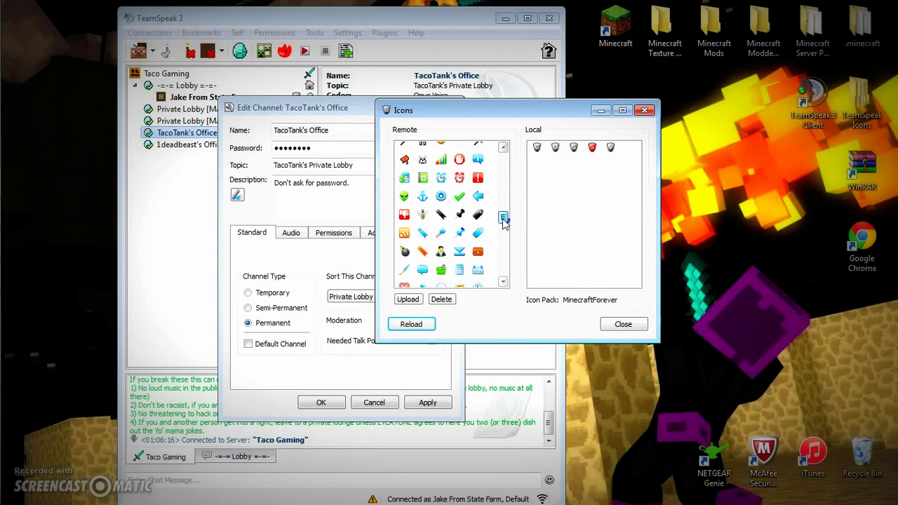
click(503, 218)
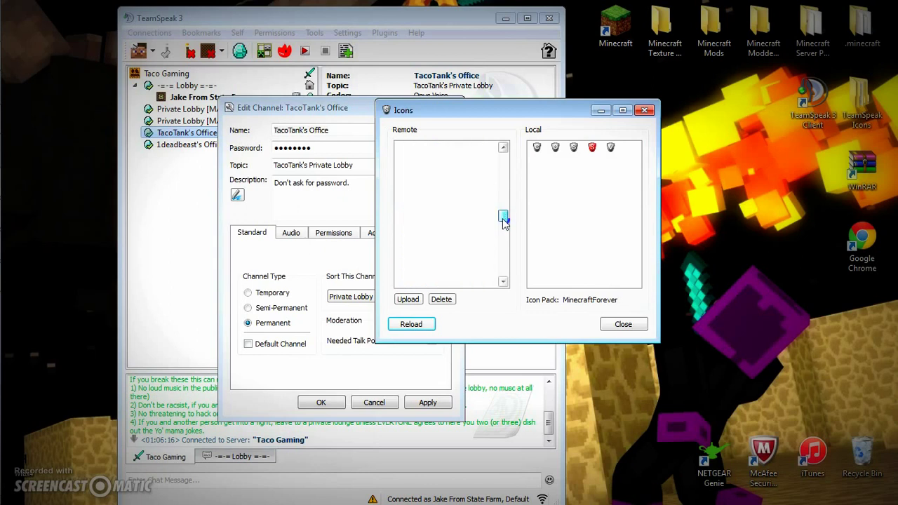
drag(502, 222, 502, 236)
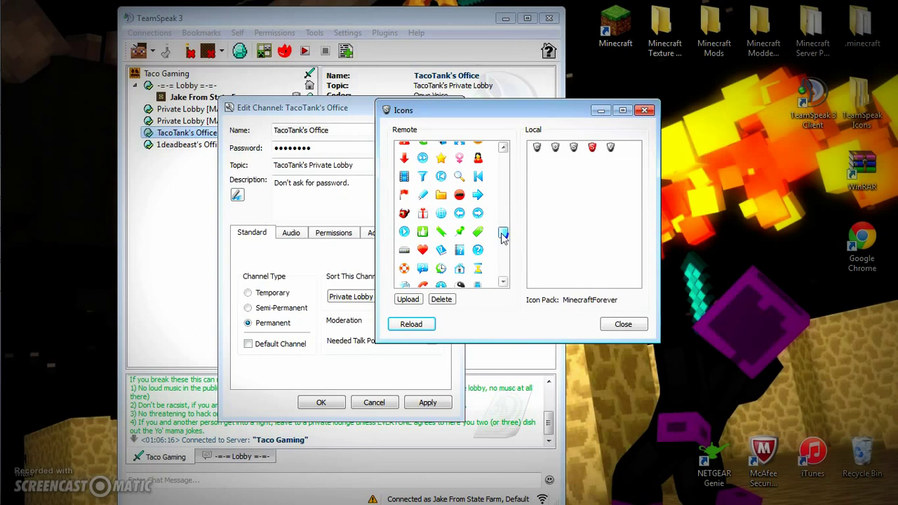
drag(504, 237, 491, 255)
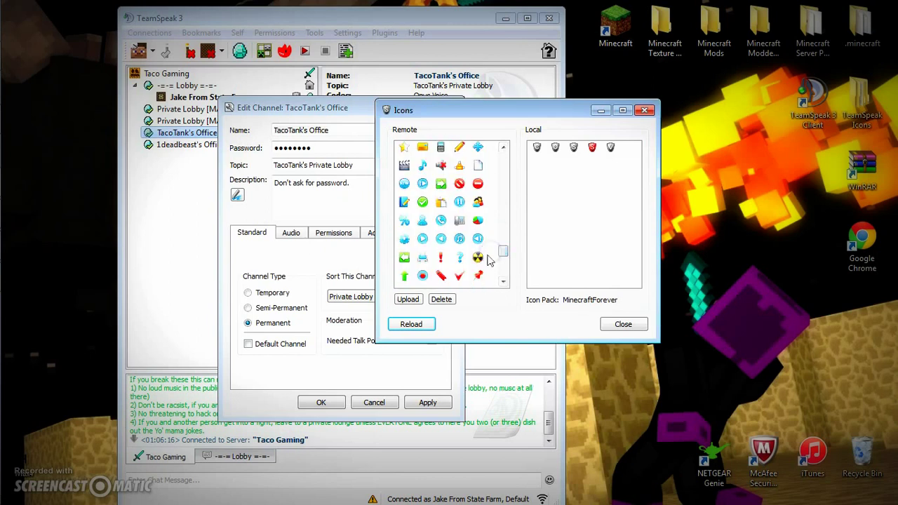
click(481, 258)
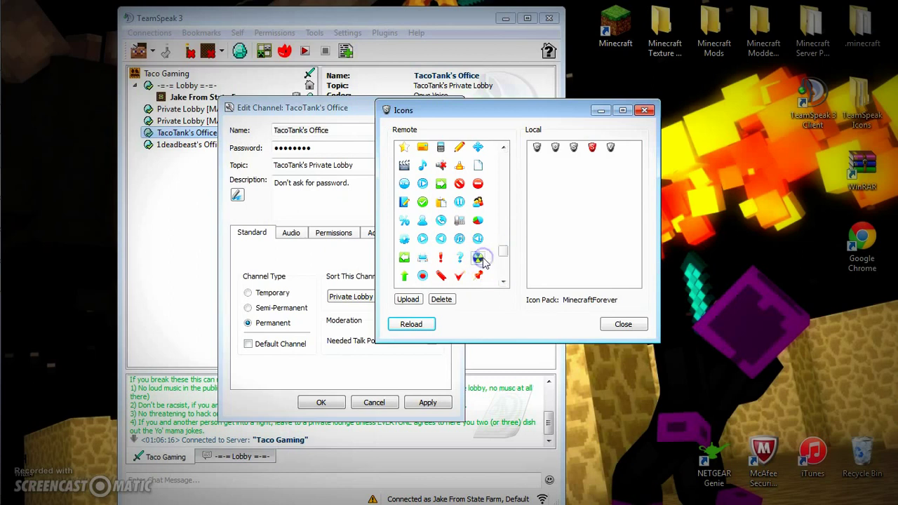
double_click(481, 258)
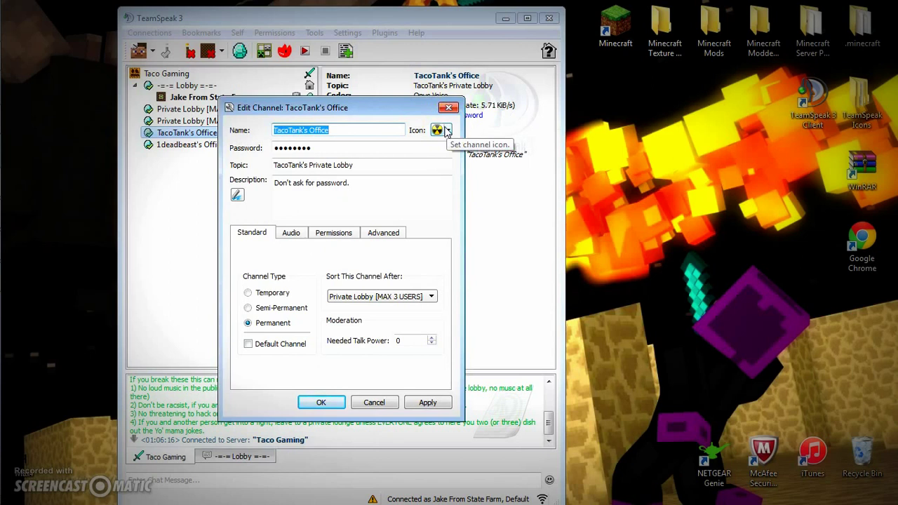
- Apply the icon change to the TacoTank's Office channel and close its settings
click(428, 404)
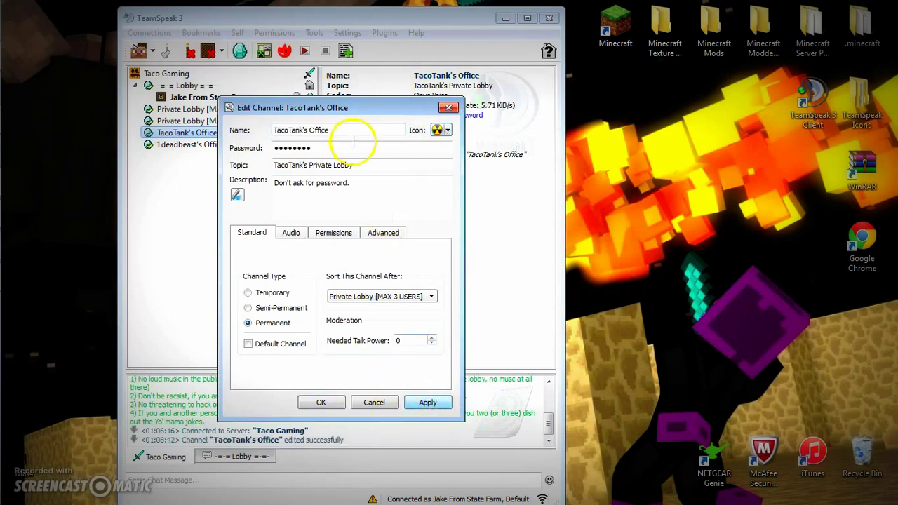
mouse_move(330, 105)
mouse_down()
mouse_move(242, 257)
mouse_move(324, 93)
mouse_up()
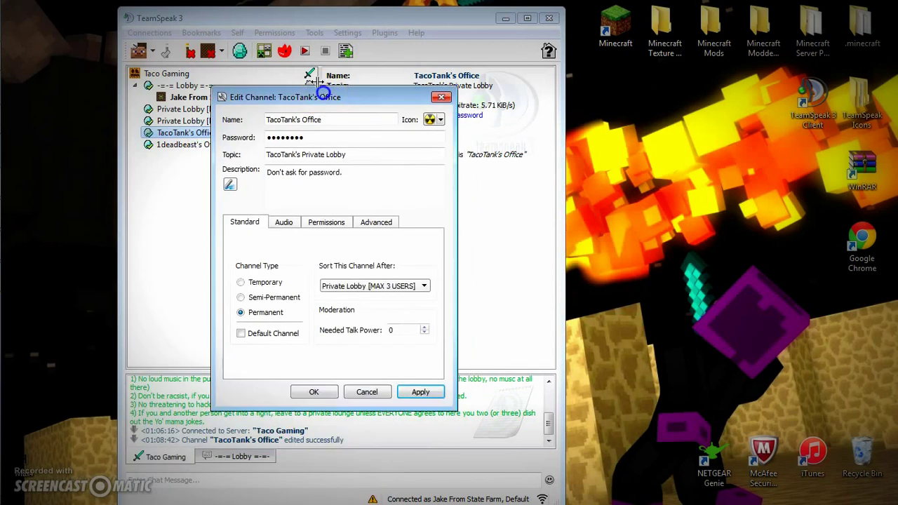
click(313, 391)
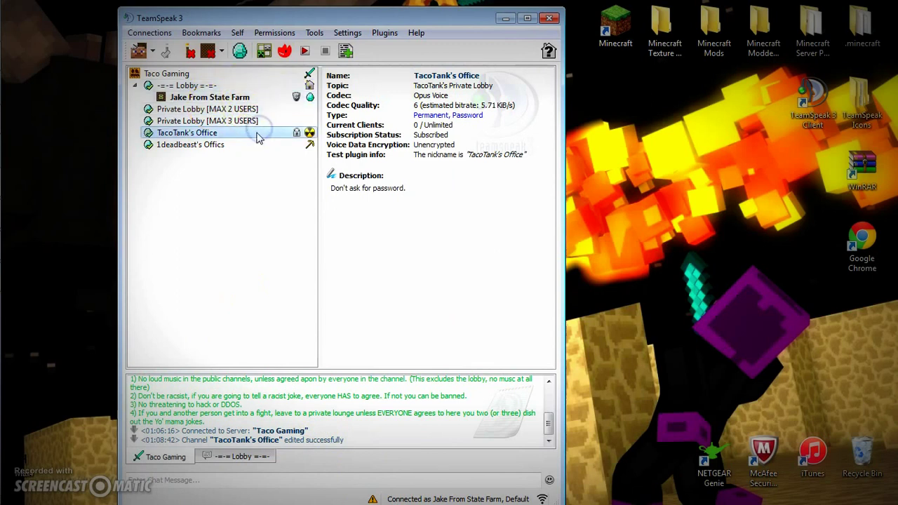
double_click(235, 143)
click(243, 122)
double_click(243, 122)
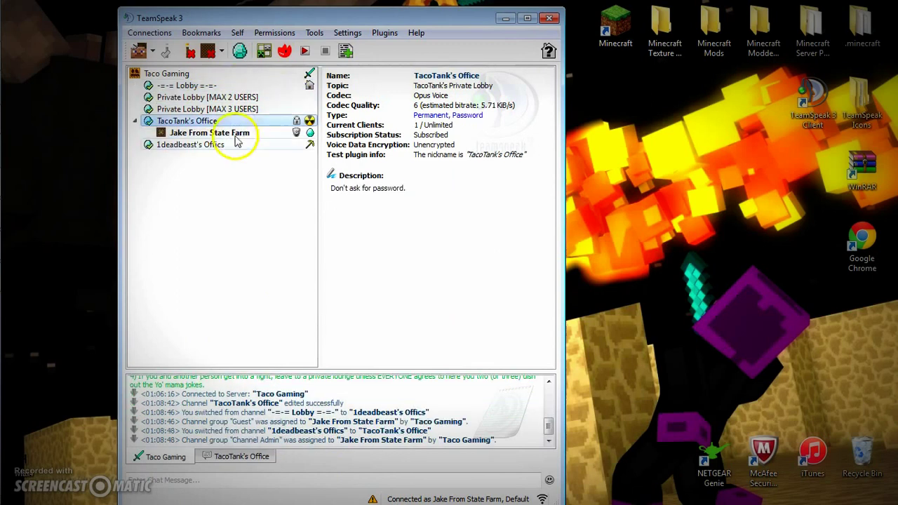
click(198, 107)
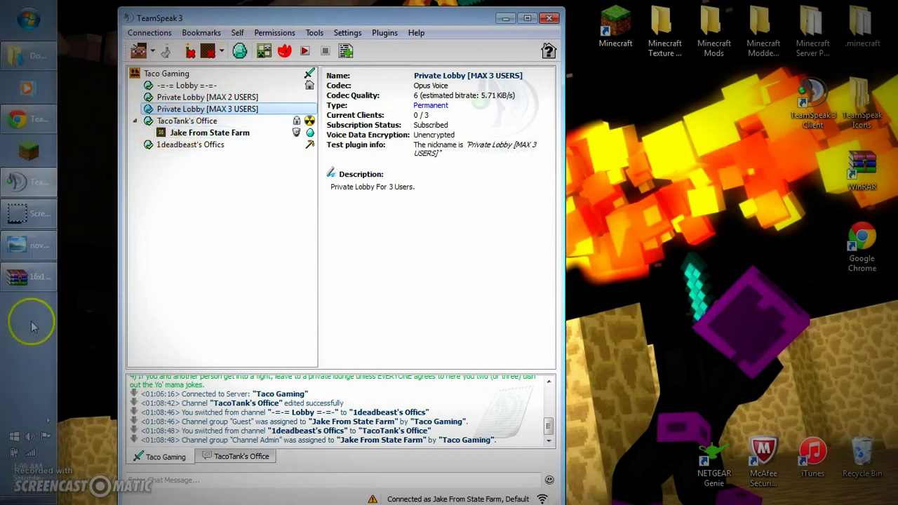
- Close the TeamSpeak 3 window to return to the desktop
click(549, 19)
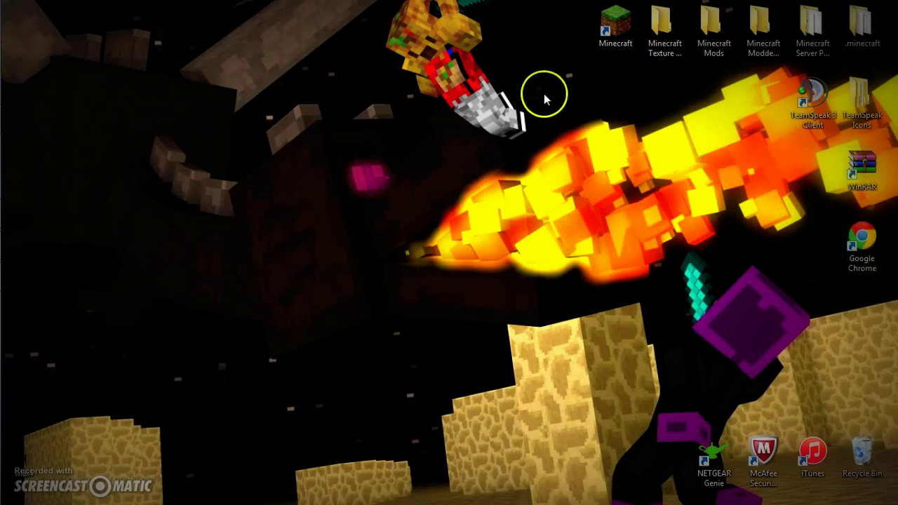
drag(835, 69, 63, 81)
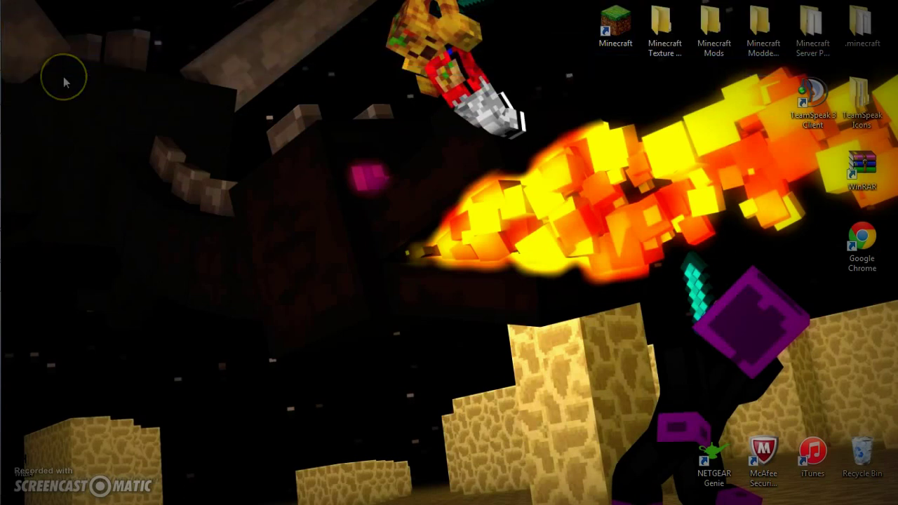